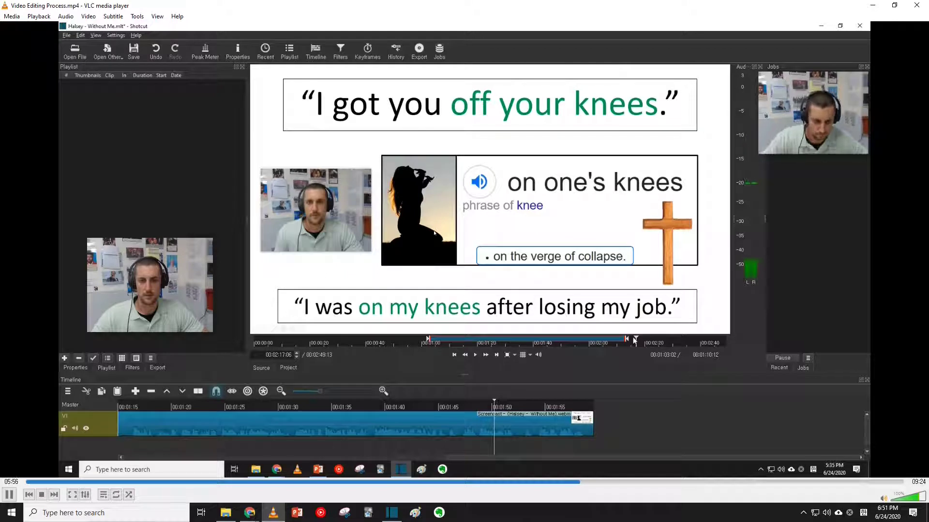
Pause and resume the lesson video while it shows the screencast clip crossfaded onto track V1.
{"action": "key", "text": "space"}
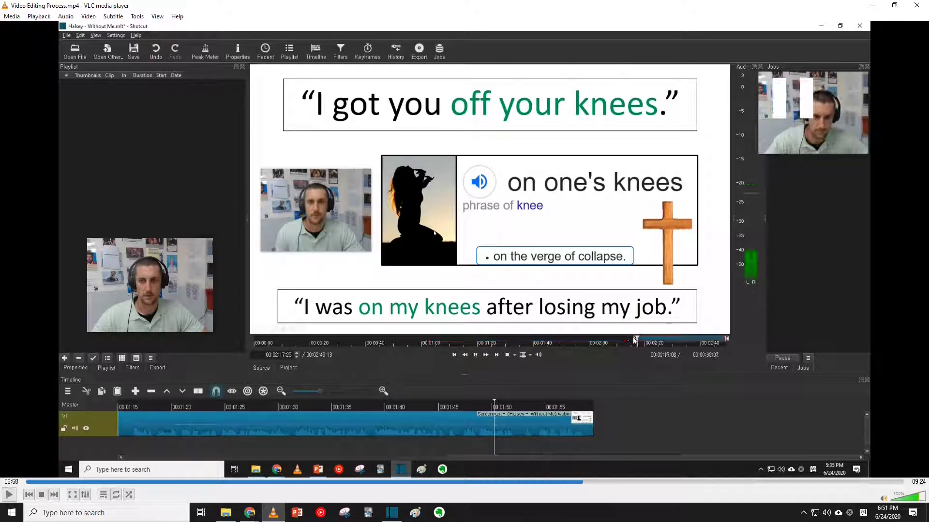
{"action": "key", "text": "space"}
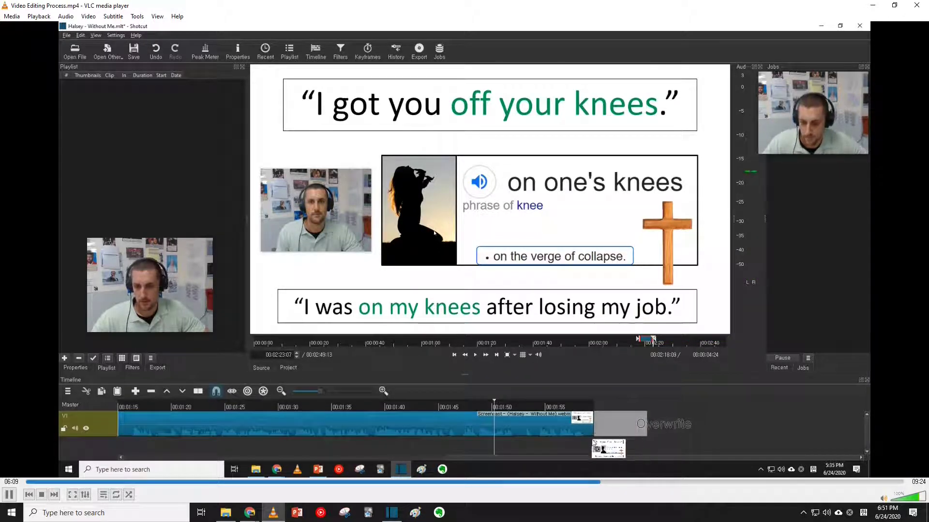
{"action": "key", "text": "space"}
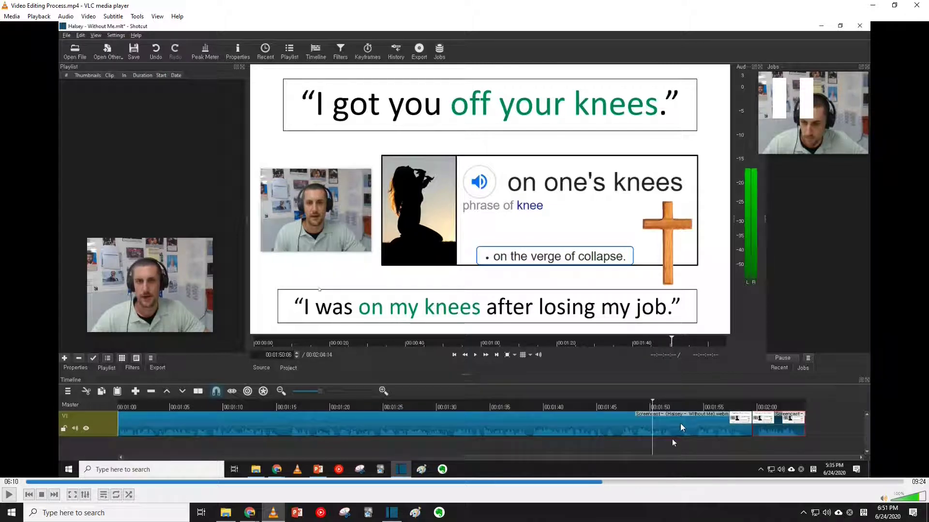
{"action": "key", "text": "space"}
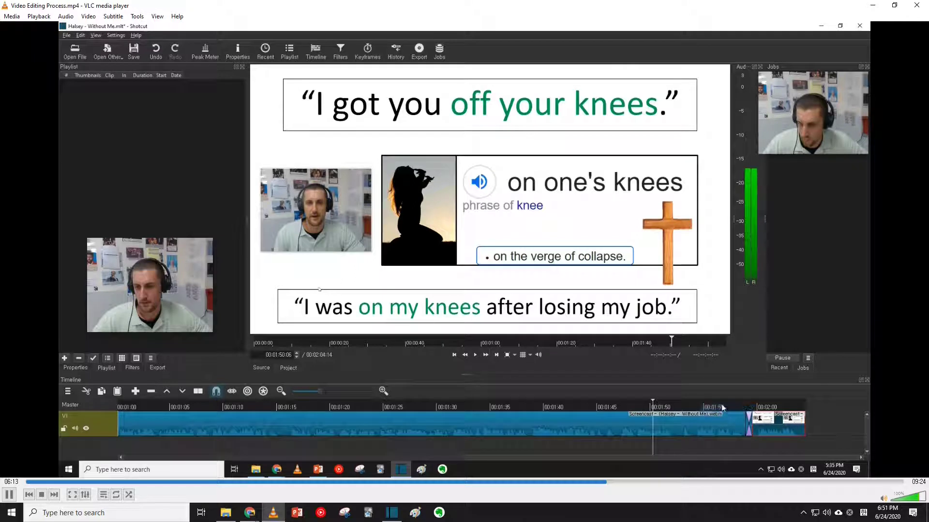
{"action": "key", "text": "space"}
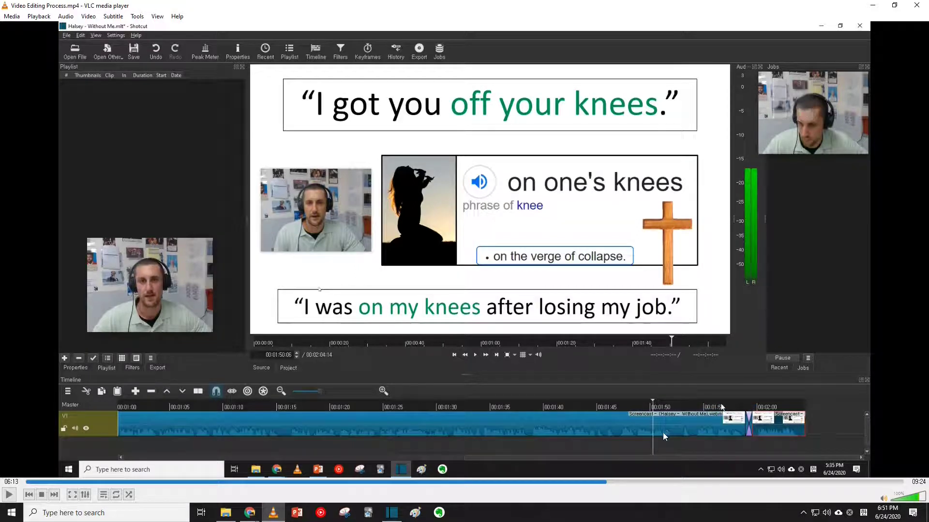
{"action": "key", "text": "space"}
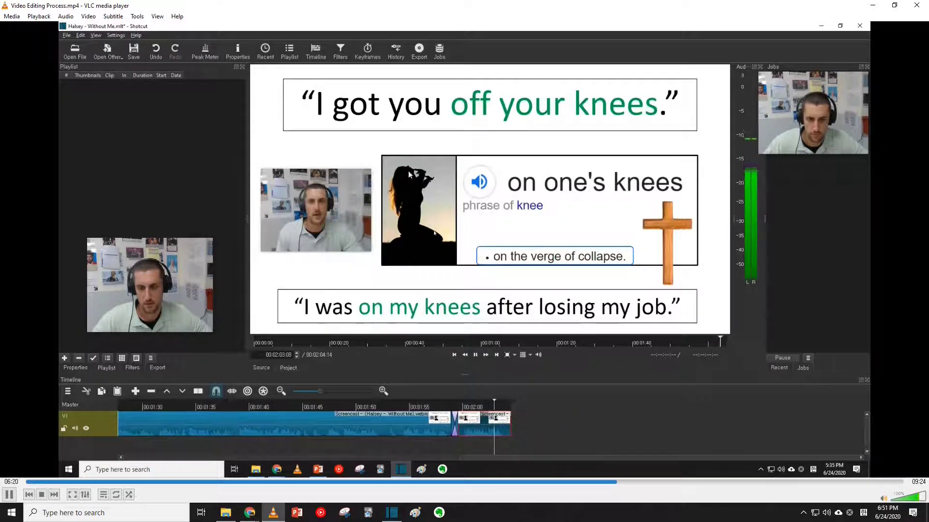
{"action": "key", "text": "space"}
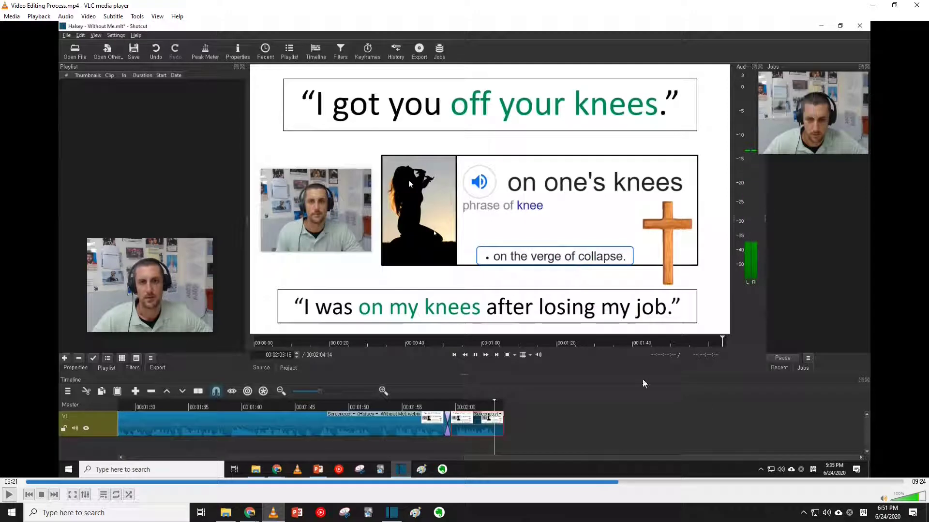
Keep the lesson playing through the lyrics clip crossfade and the project folder opening.
{"action": "key", "text": "space"}
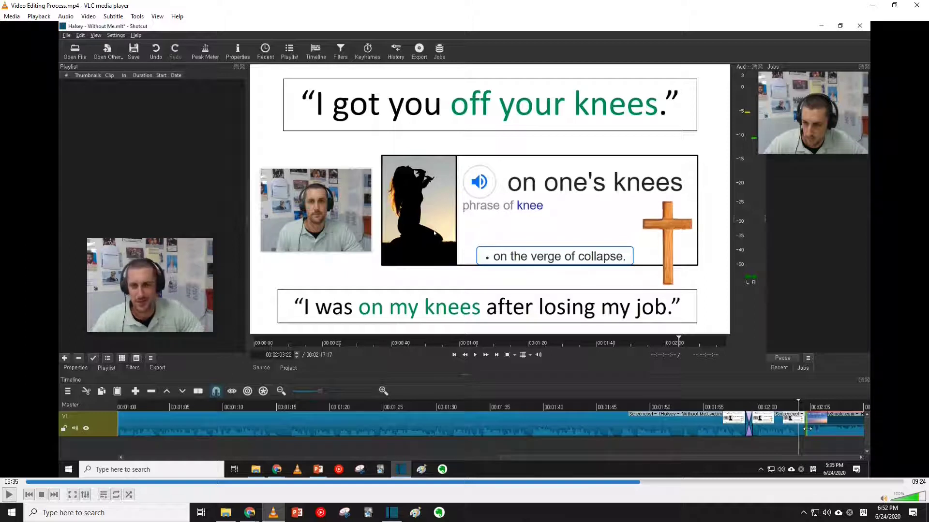
{"action": "key", "text": "space"}
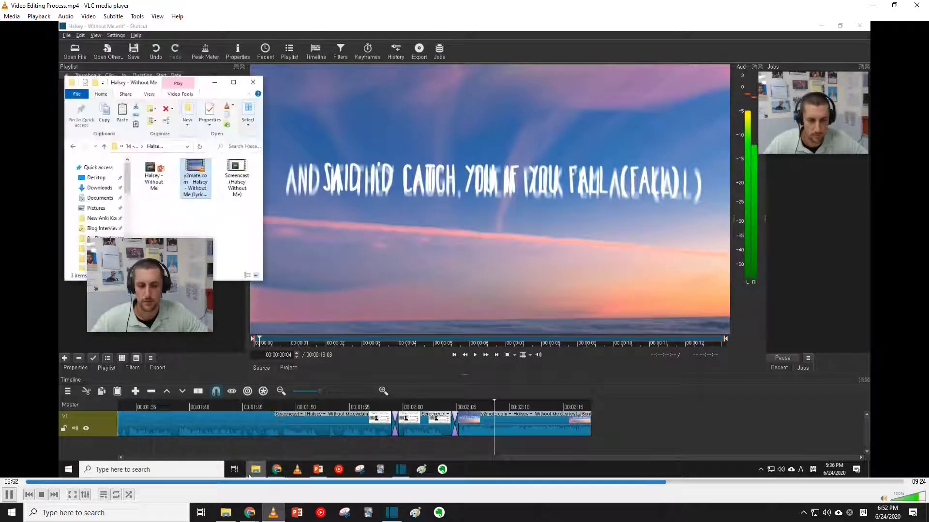
Pause and resume the lesson as the Screencast recording is dragged into the source player.
{"action": "key", "text": "space"}
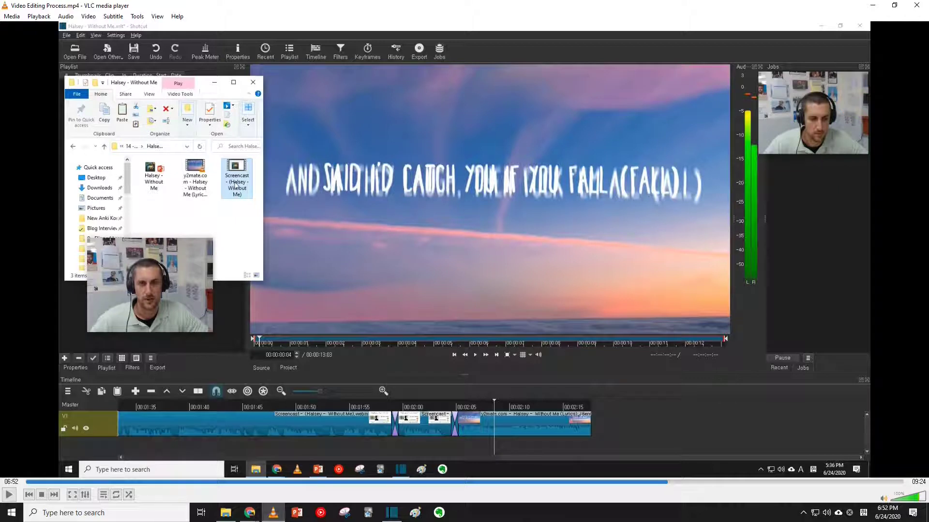
{"action": "key", "text": "space"}
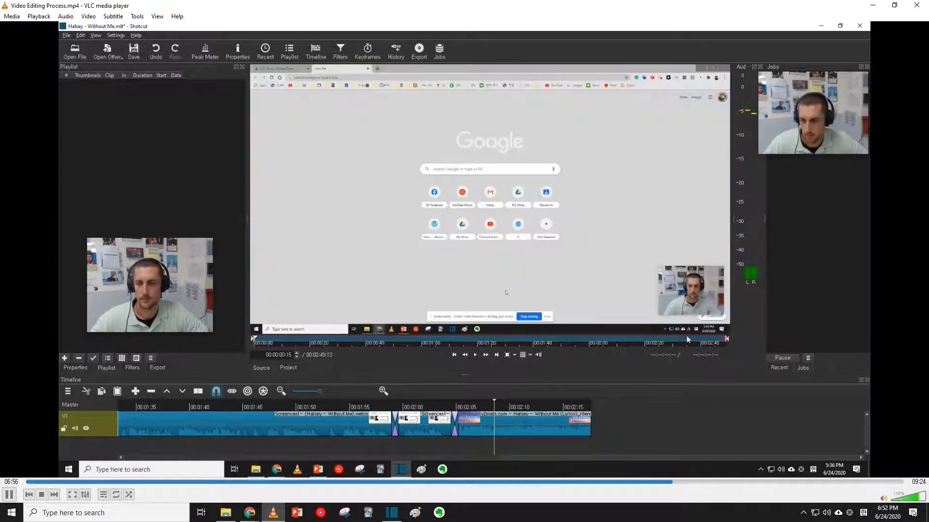
{"action": "key", "text": "space"}
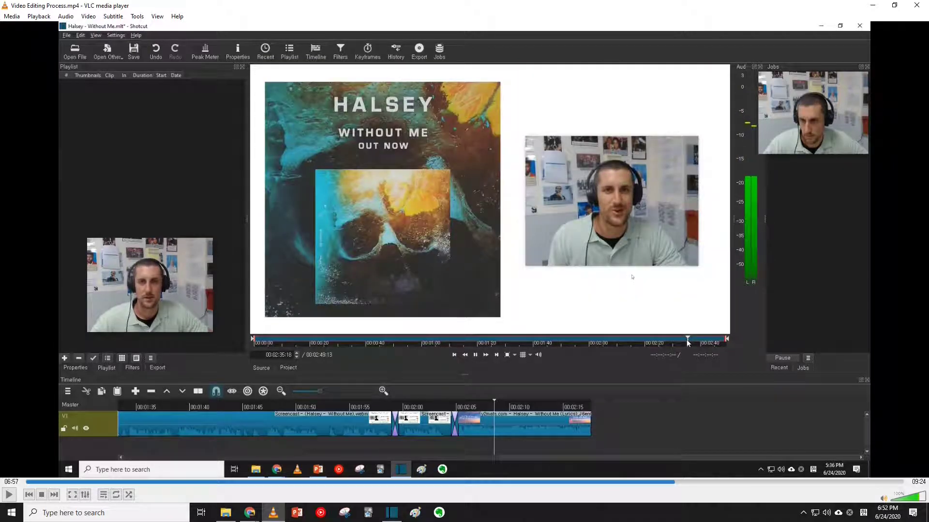
Pause and resume the lesson while the screencast's In point is set near 2:30 and added to V1.
{"action": "key", "text": "space"}
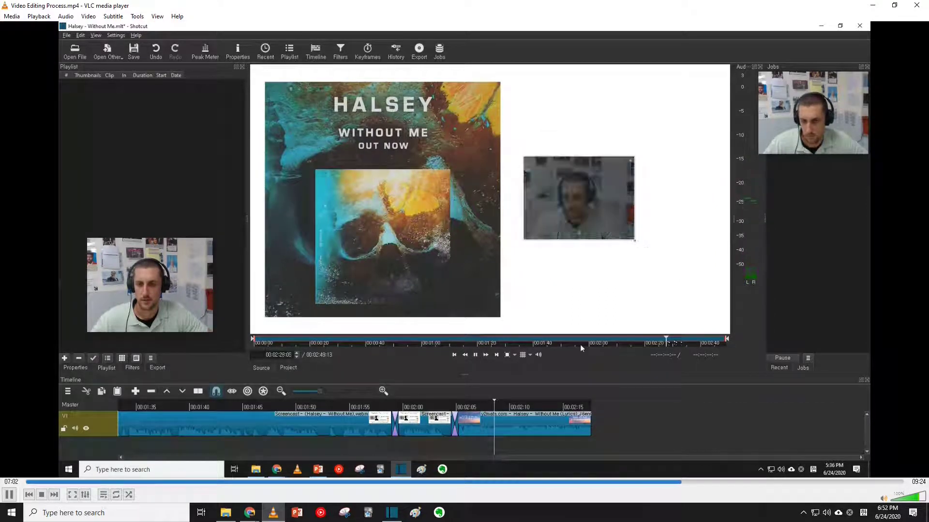
{"action": "key", "text": "space"}
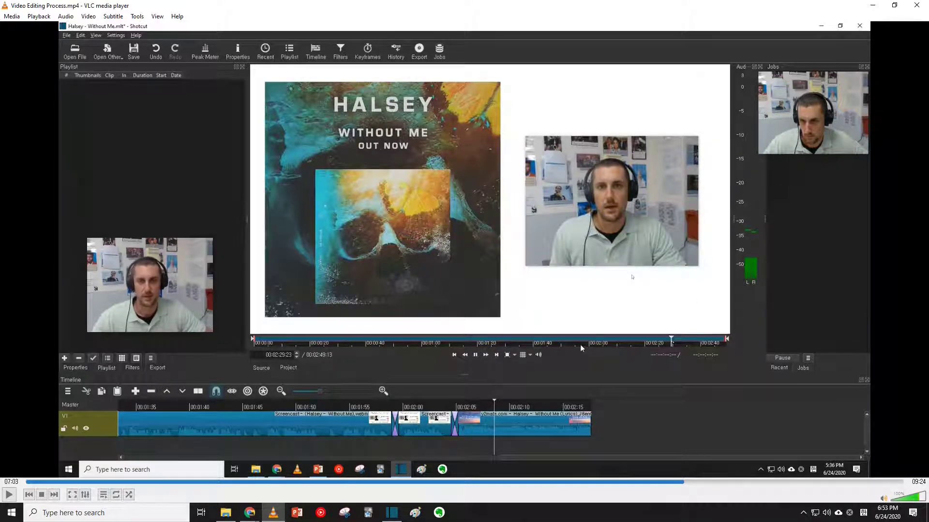
{"action": "key", "text": "space"}
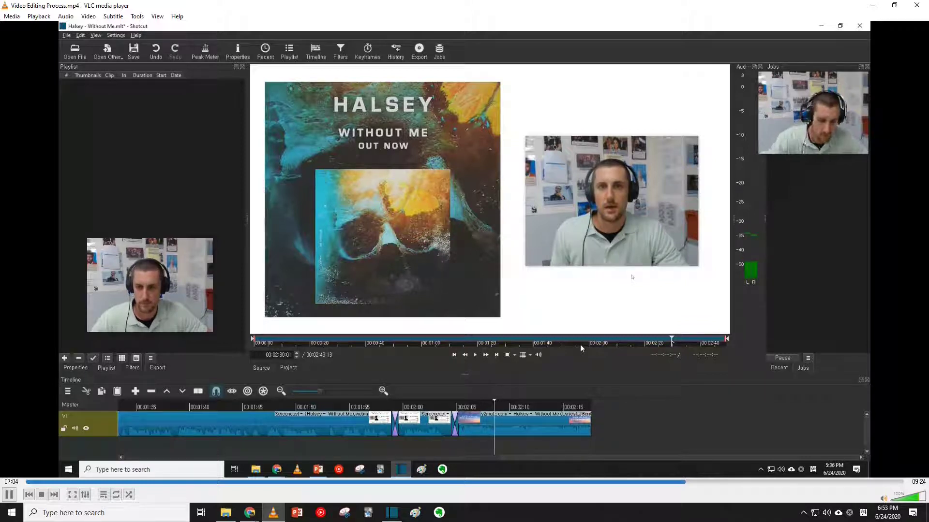
{"action": "key", "text": "space"}
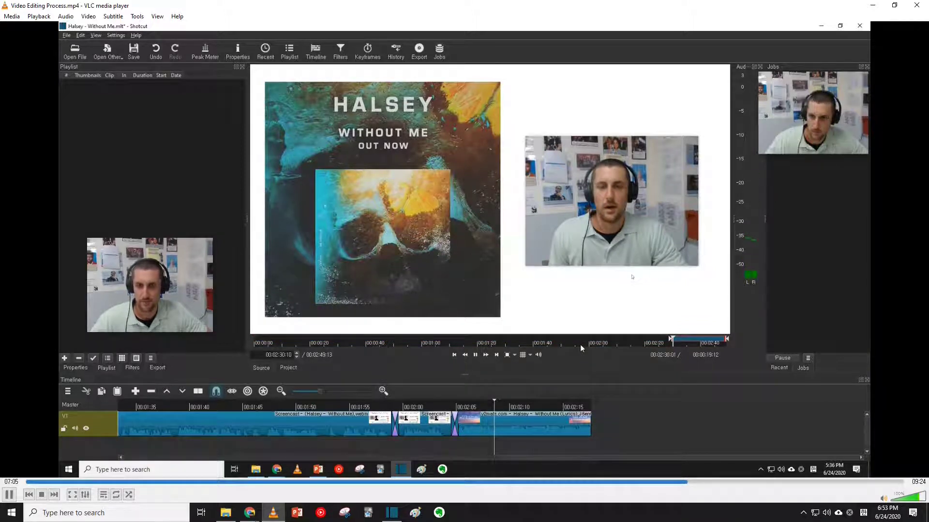
{"action": "key", "text": "space"}
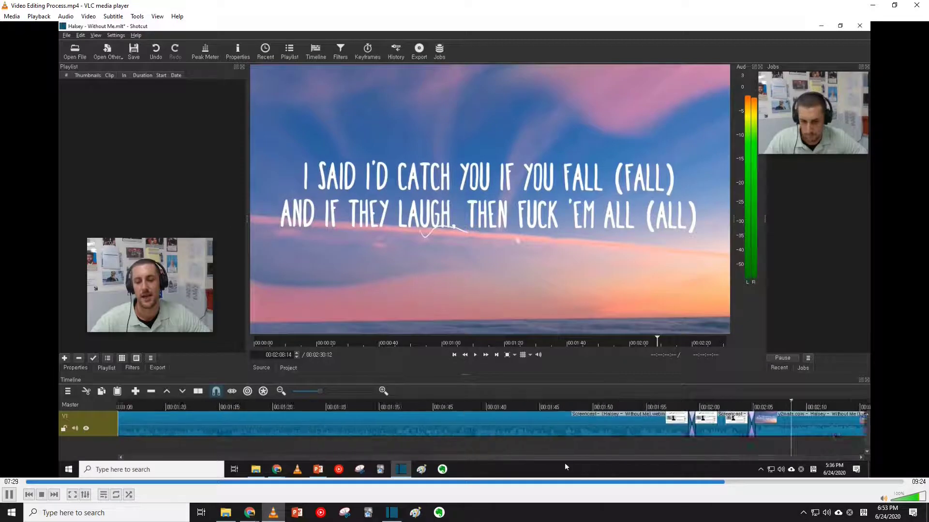
Pause and resume the tutorial around selecting the loud lyrics clip on track V1.
{"action": "key", "text": "space"}
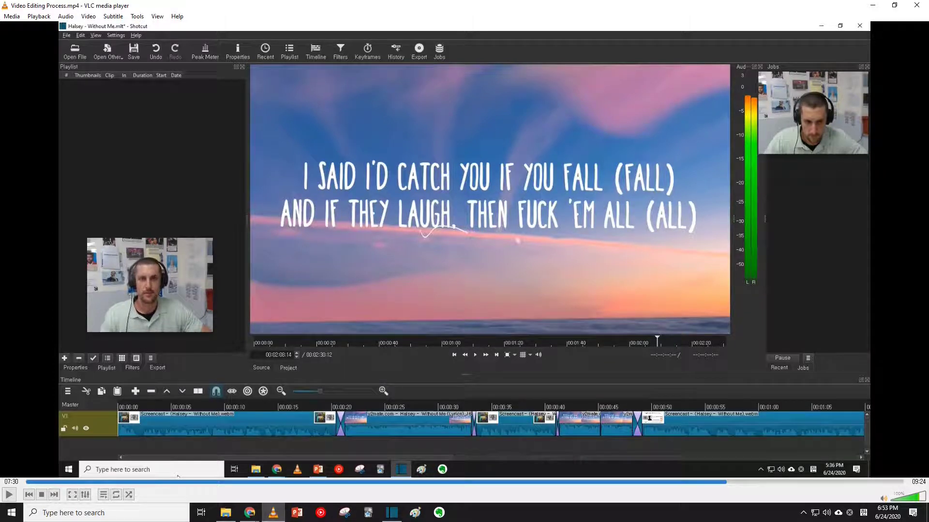
{"action": "key", "text": "space"}
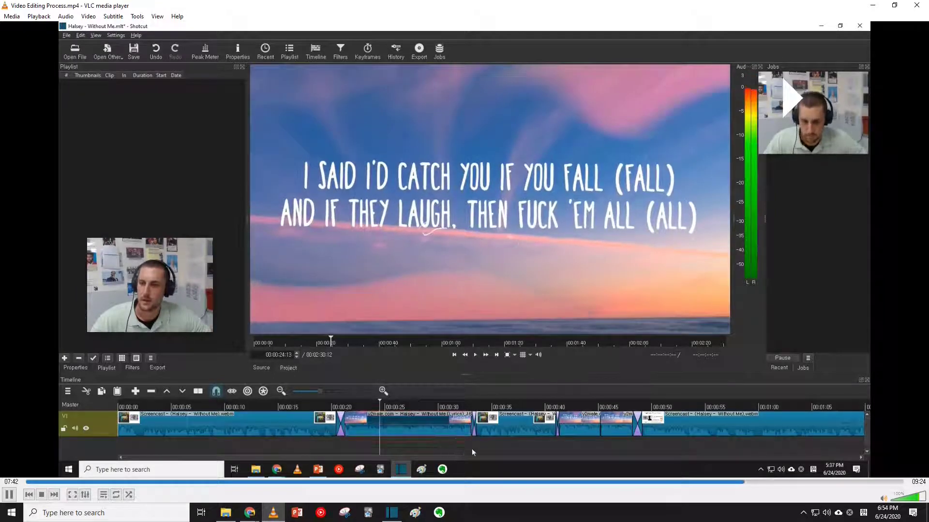
{"action": "key", "text": "space"}
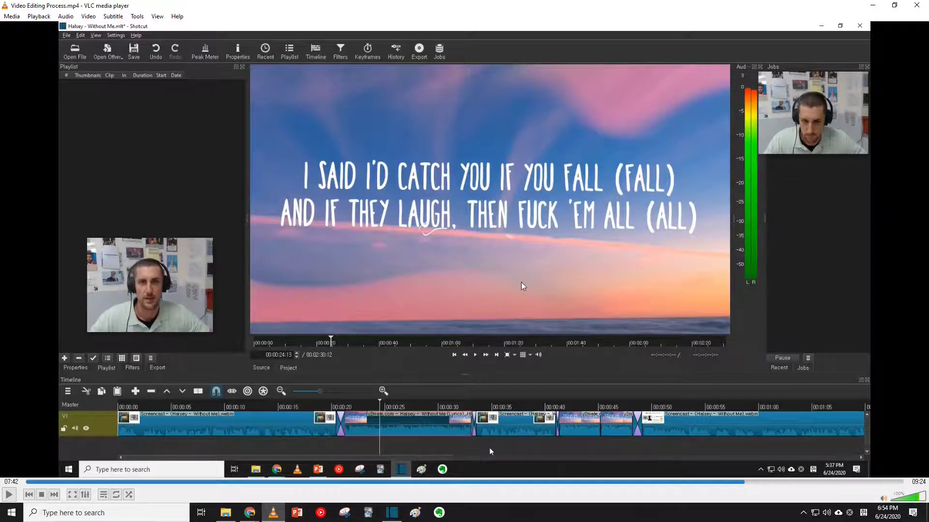
{"action": "key", "text": "space"}
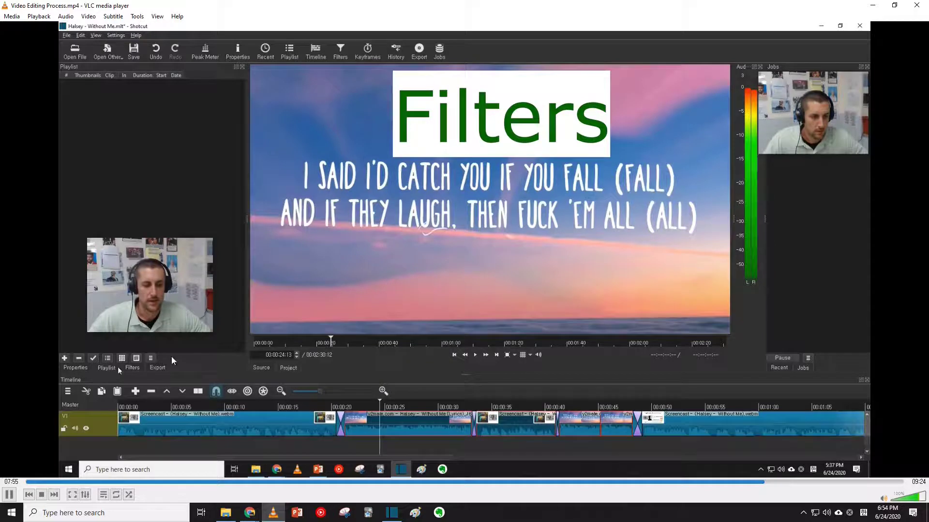
Pause and resume the tutorial while a Gain / Volume filter at -10.0 dB goes on the lyrics clip.
{"action": "key", "text": "space"}
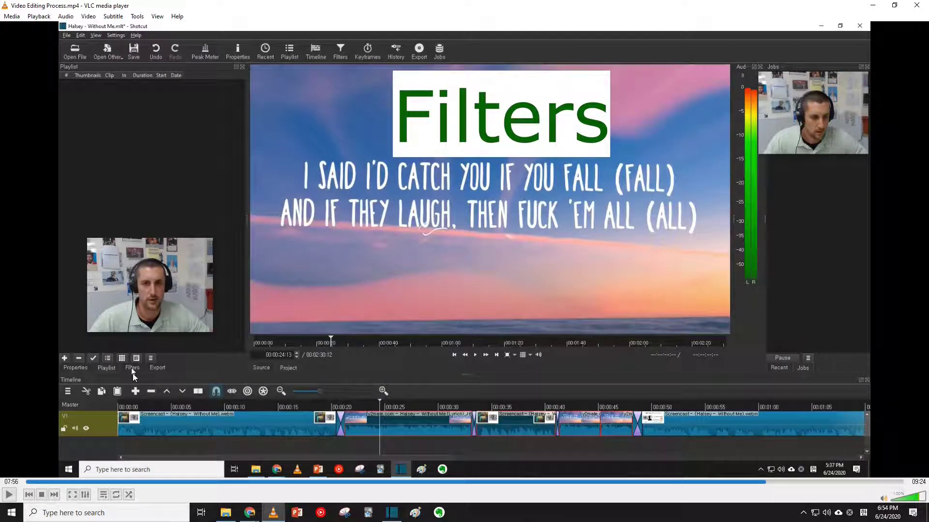
{"action": "key", "text": "space"}
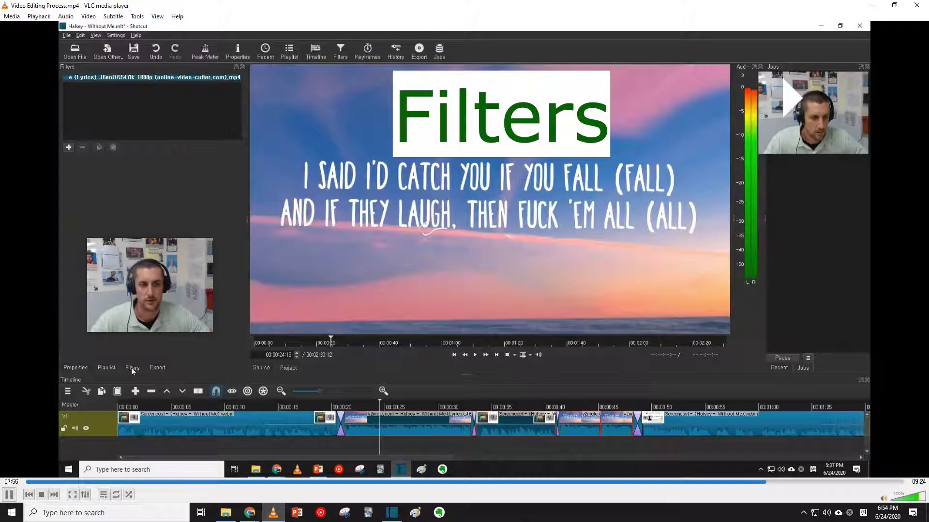
{"action": "key", "text": "space"}
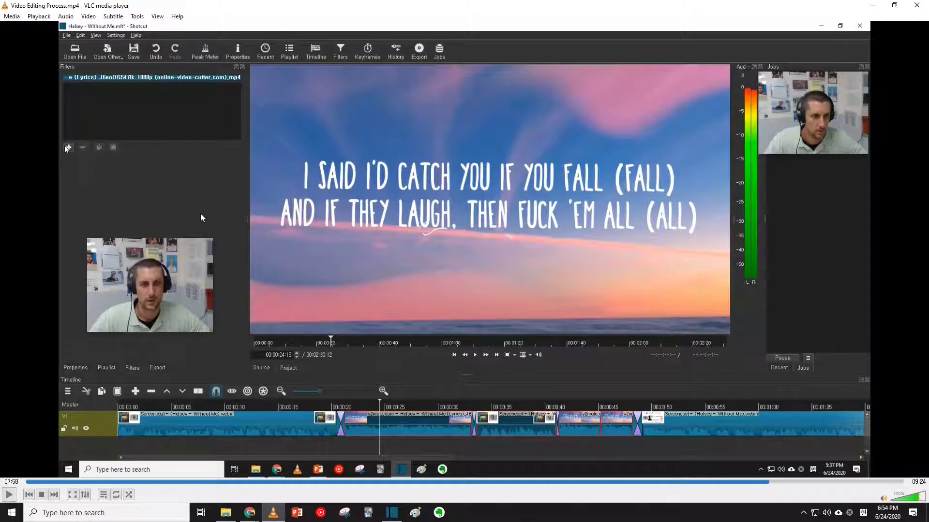
{"action": "key", "text": "space"}
{"action": "key", "text": "space"}
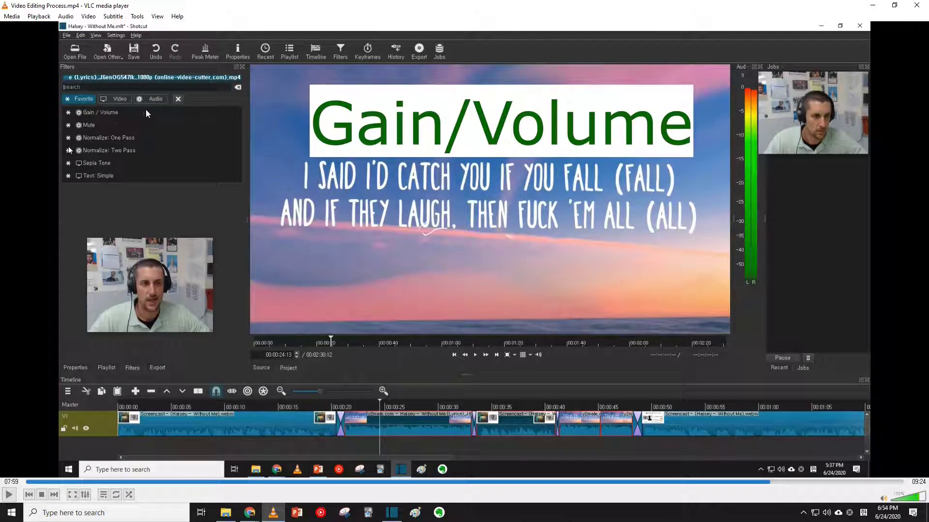
{"action": "key", "text": "space"}
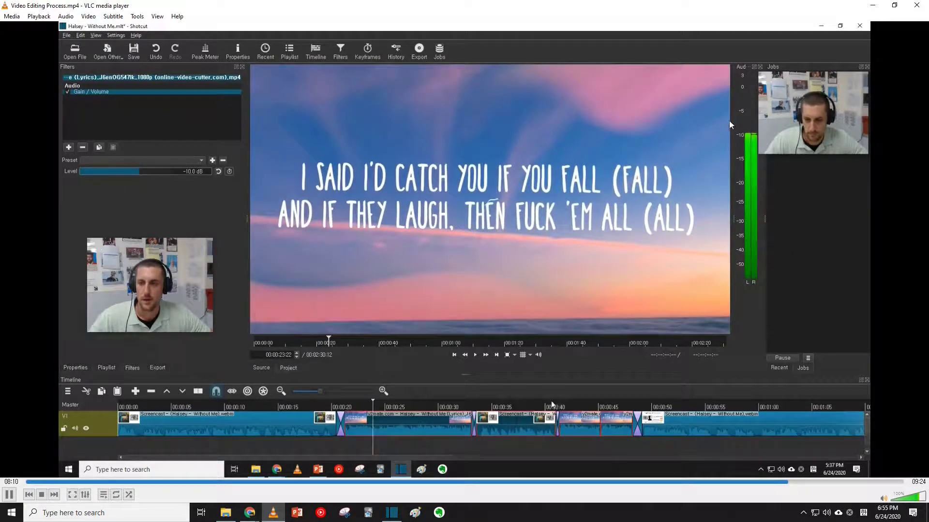
{"action": "key", "text": "space"}
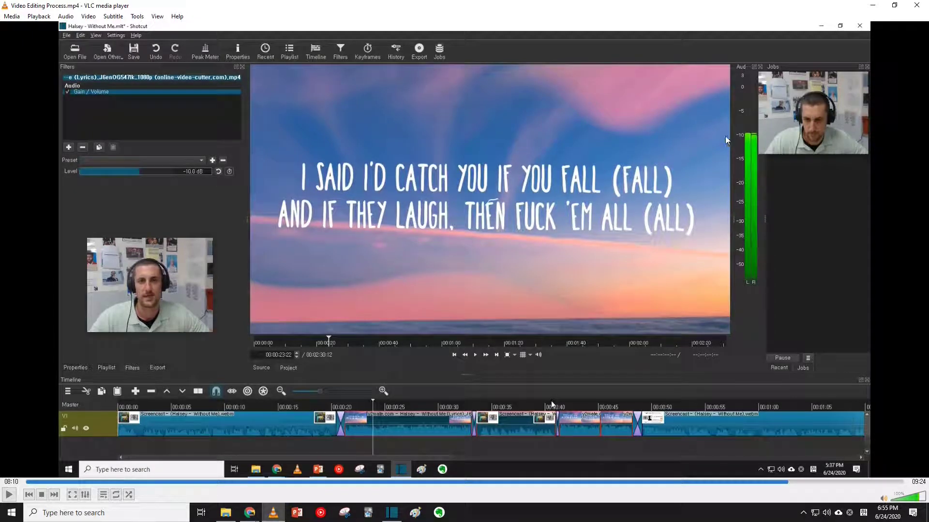
Follow the tutorial pasting the -10.0 dB Gain/Volume filter onto the lyrics clip near 2:08.
{"action": "key", "text": "space"}
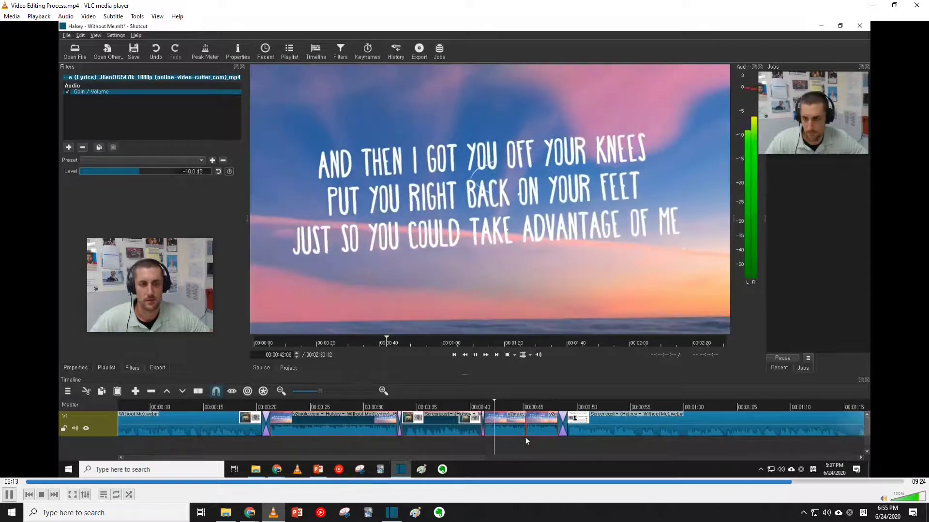
{"action": "key", "text": "space"}
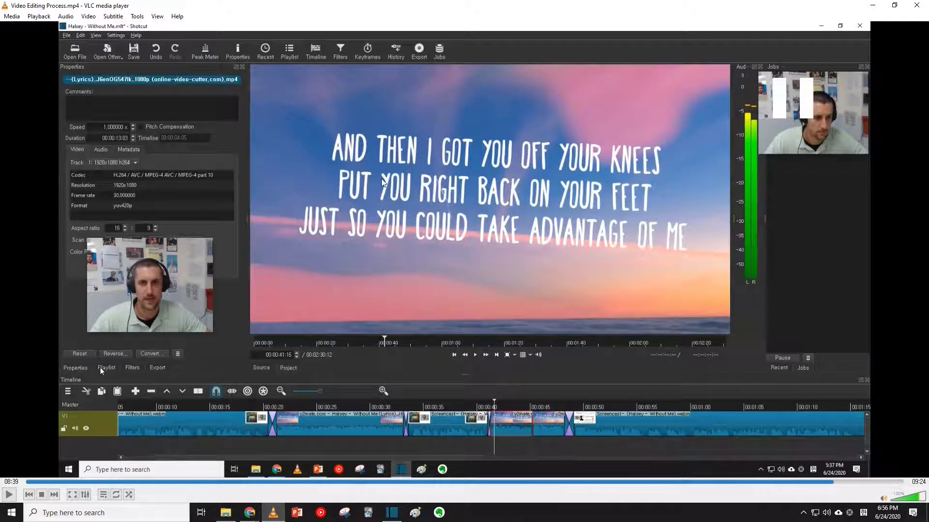
{"action": "key", "text": "space"}
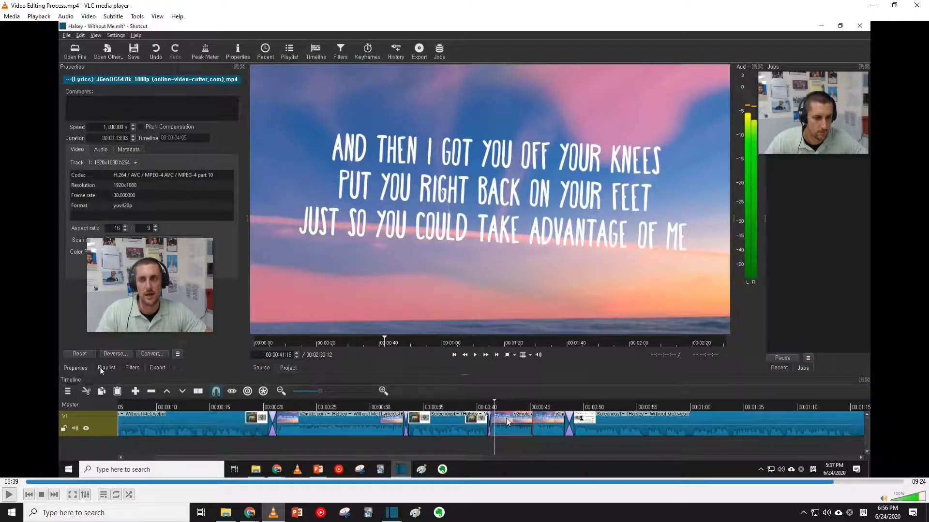
{"action": "key", "text": "space"}
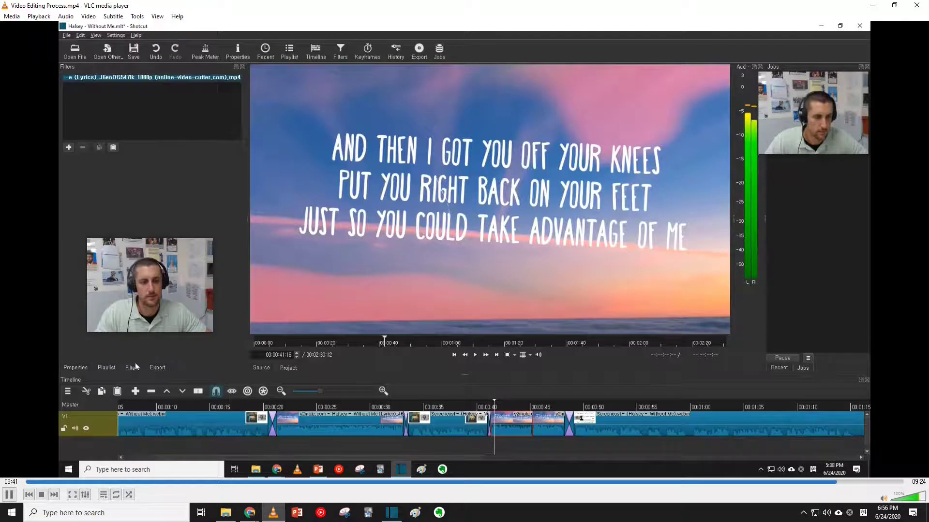
{"action": "key", "text": "space"}
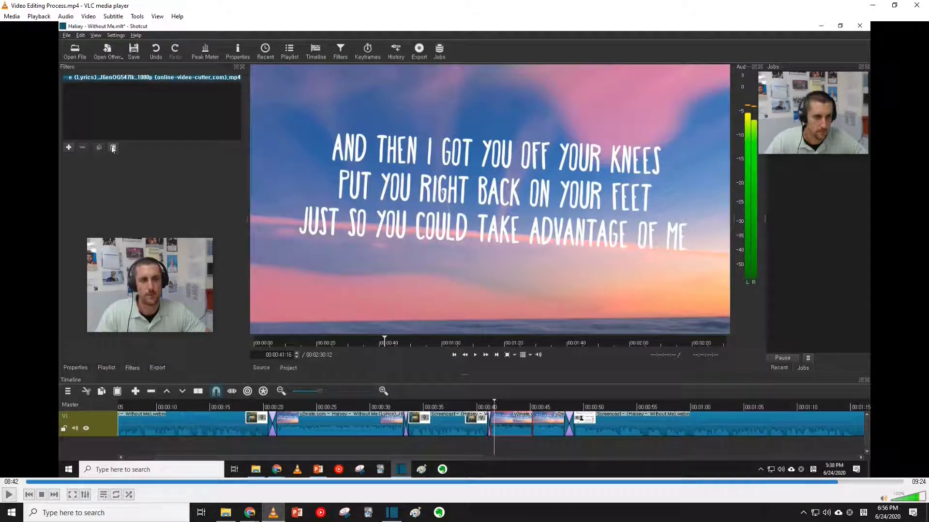
{"action": "key", "text": "space"}
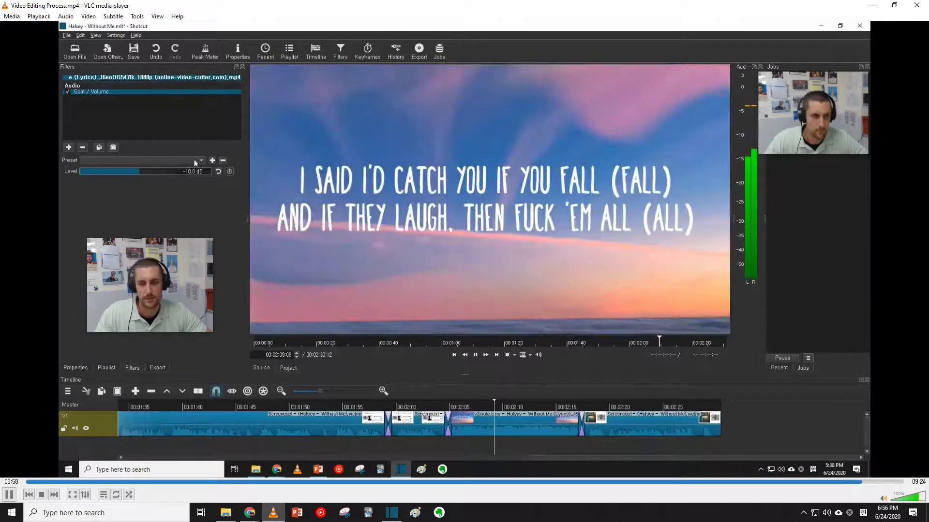
{"action": "key", "text": "space"}
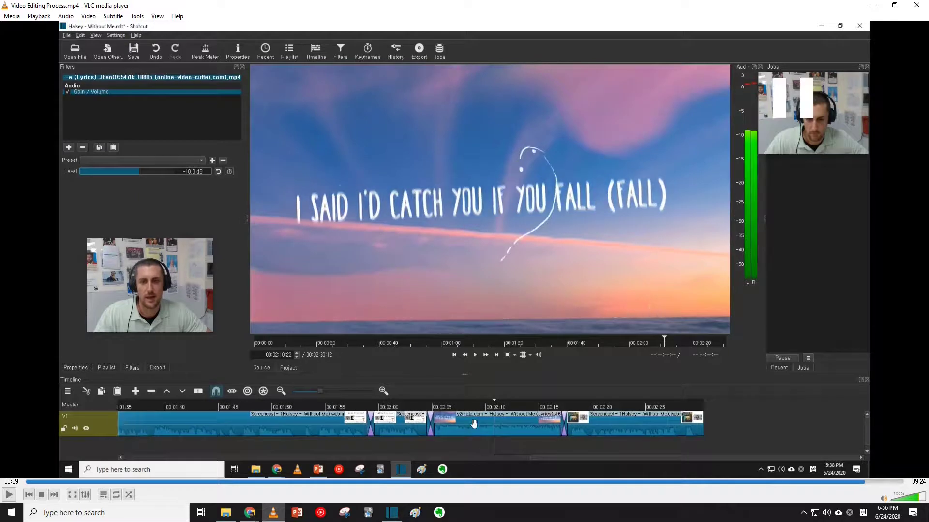
Pause and resume the tutorial as a final lyrics clip gets its -10.0 dB Gain/Volume filter.
{"action": "key", "text": "space"}
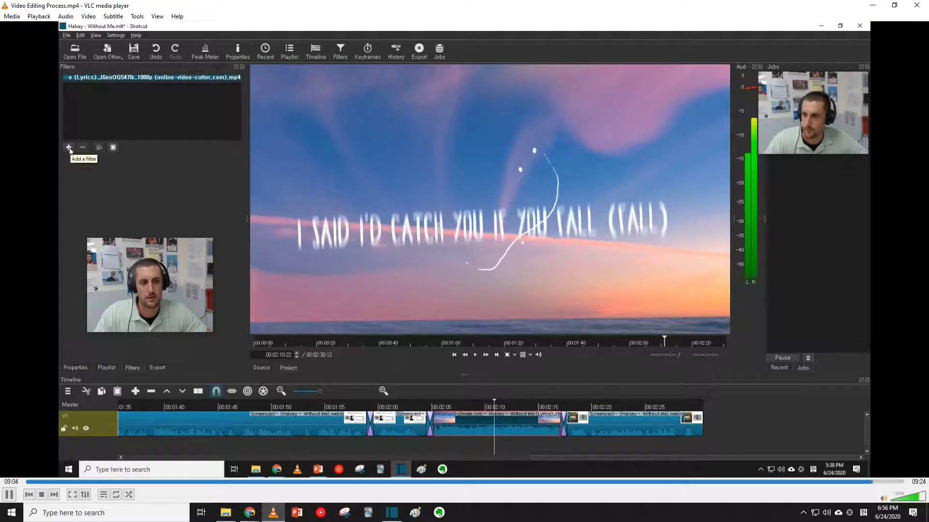
{"action": "key", "text": "space"}
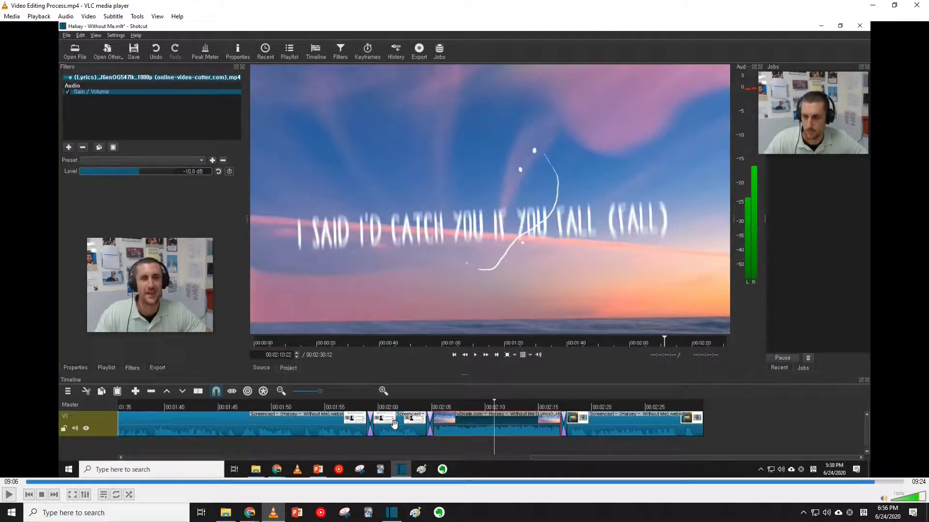
{"action": "key", "text": "space"}
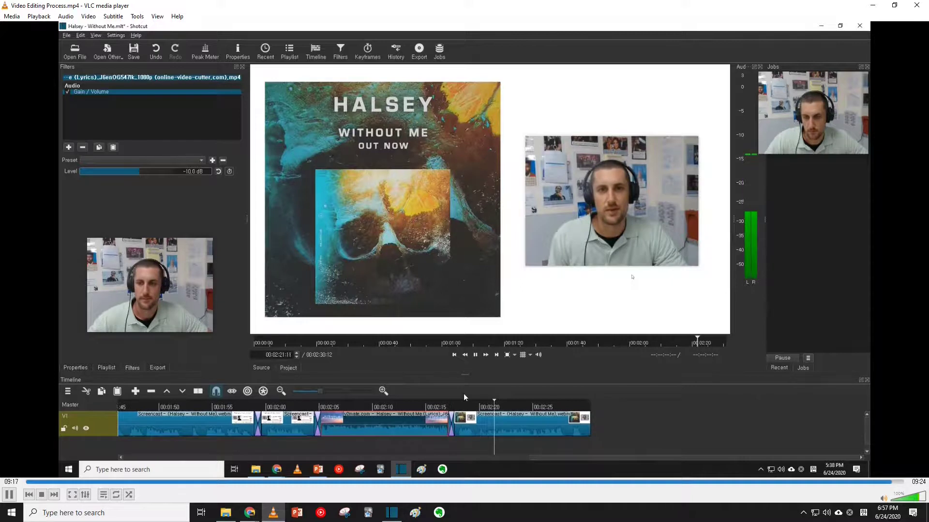
{"action": "key", "text": "space"}
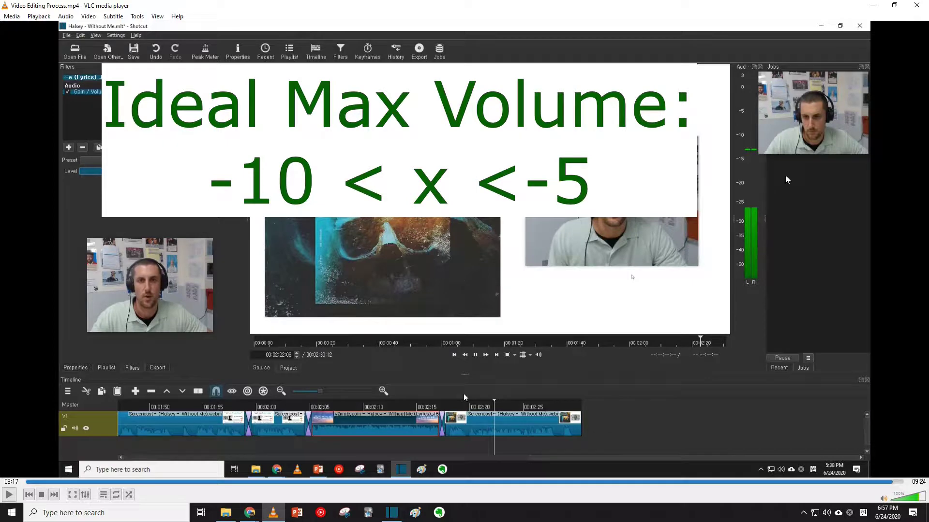
Stop the tutorial recording in VLC with the S shortcut.
{"action": "key", "text": "s"}
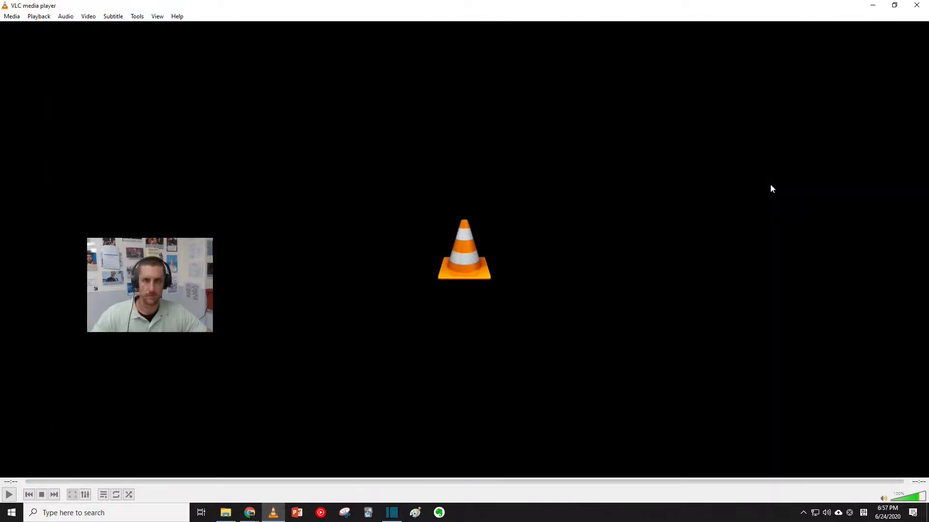